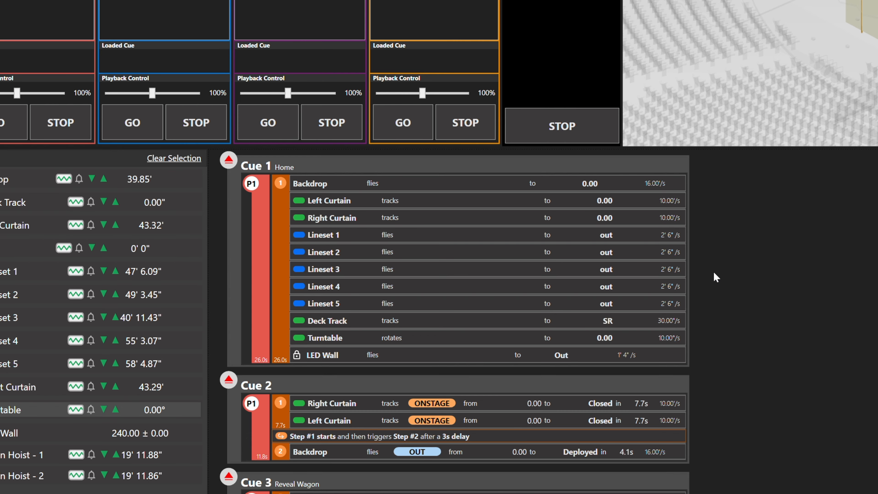
Add cue number 1000 named "Presentation Setup" with a cyan color and save it.
right_click(716, 277)
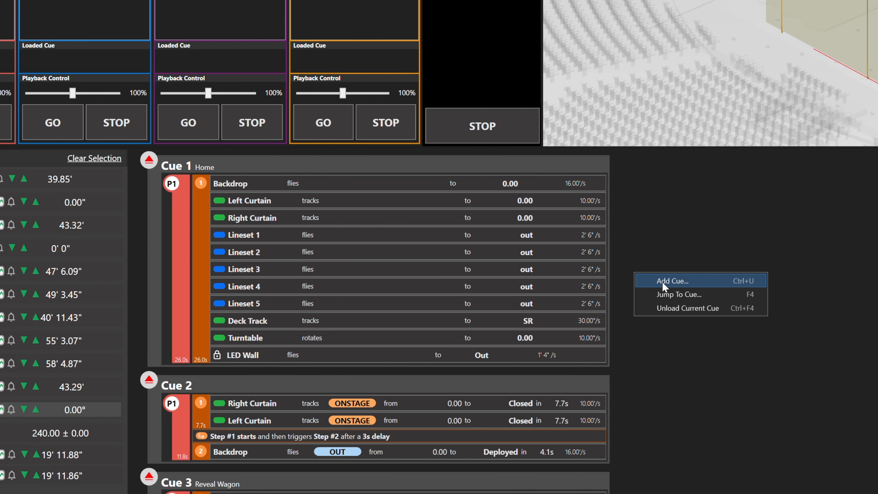
left_click(743, 281)
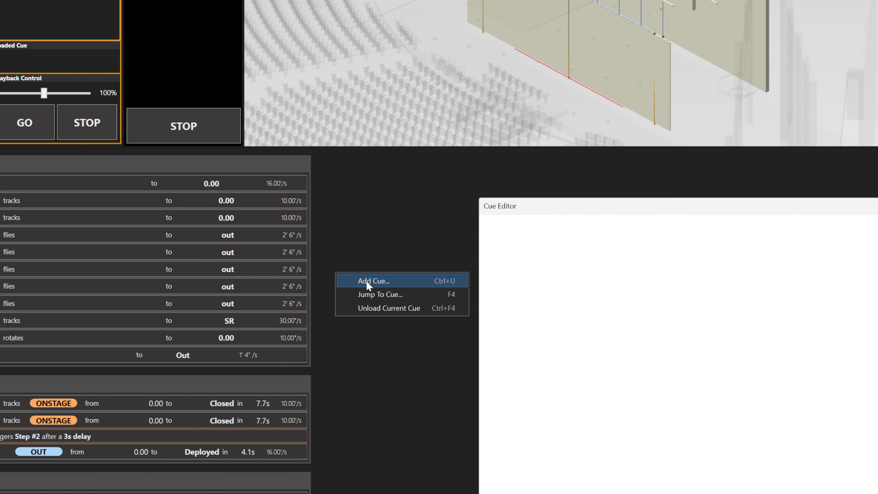
type("1000")
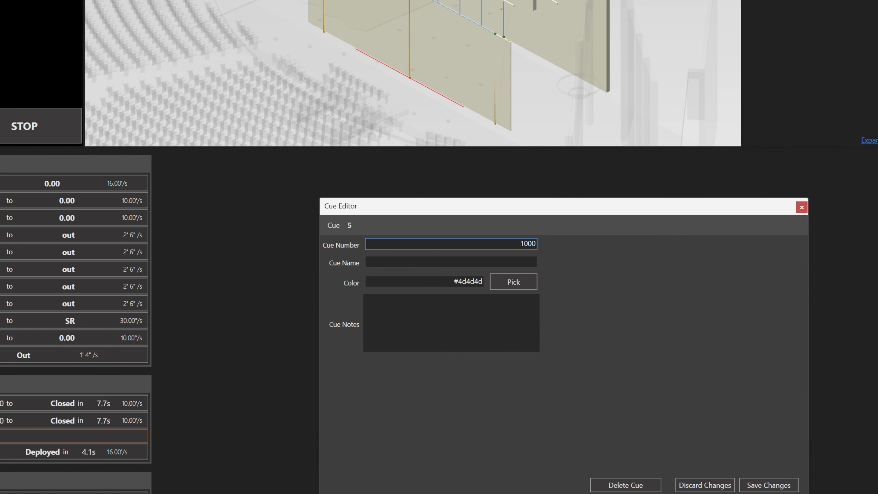
key("Tab")
type("Presentation Setup")
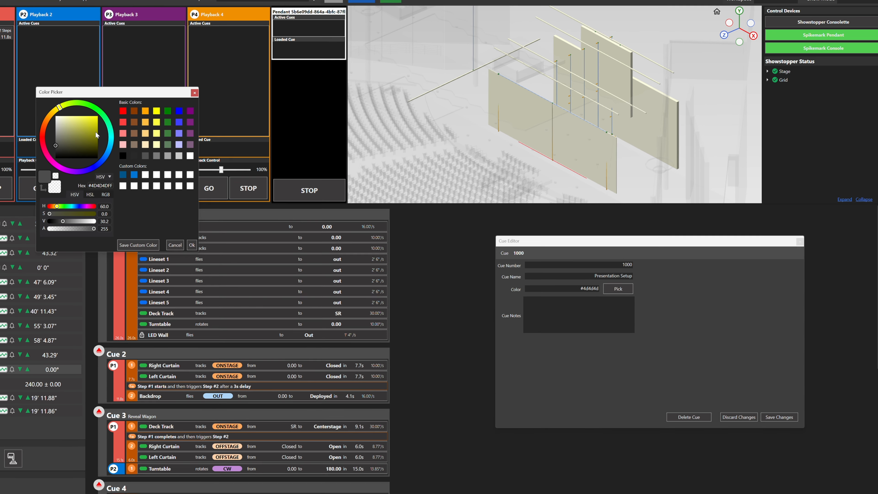
left_click_drag(96, 131, 134, 178)
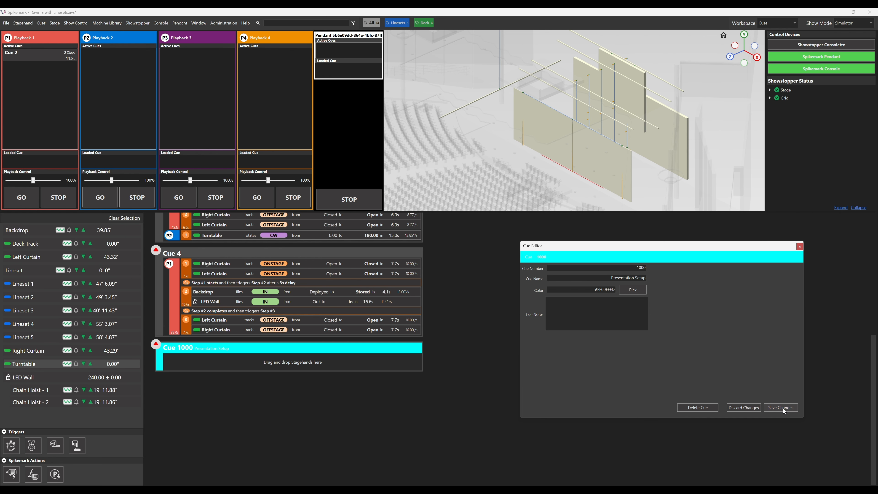
left_click(783, 410)
Copy the P1 movements of Cue 1 (Home) and paste them into Cue 1000.
scroll(449, 339, "up", 5)
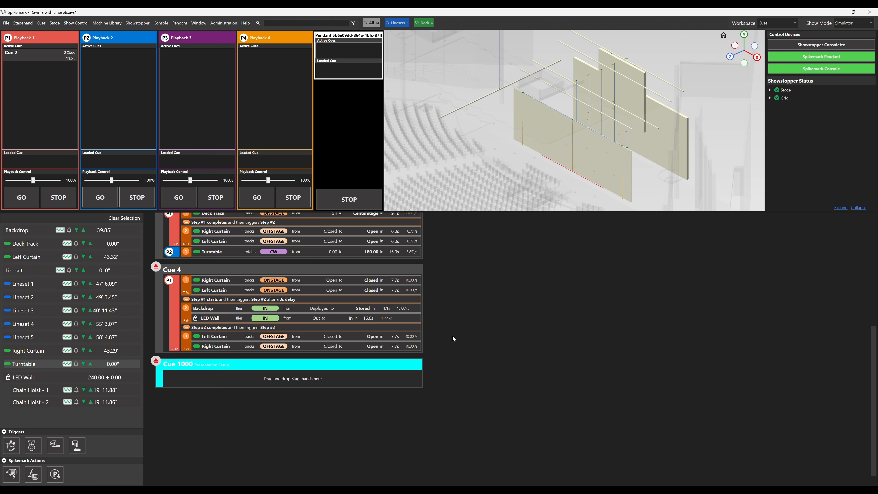
scroll(453, 335, "up", 2)
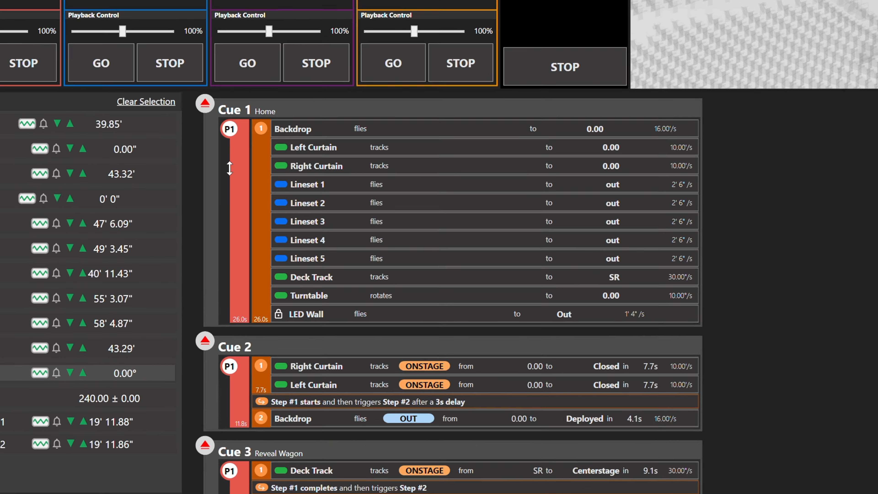
left_click(200, 223)
scroll(201, 219, "up", 2)
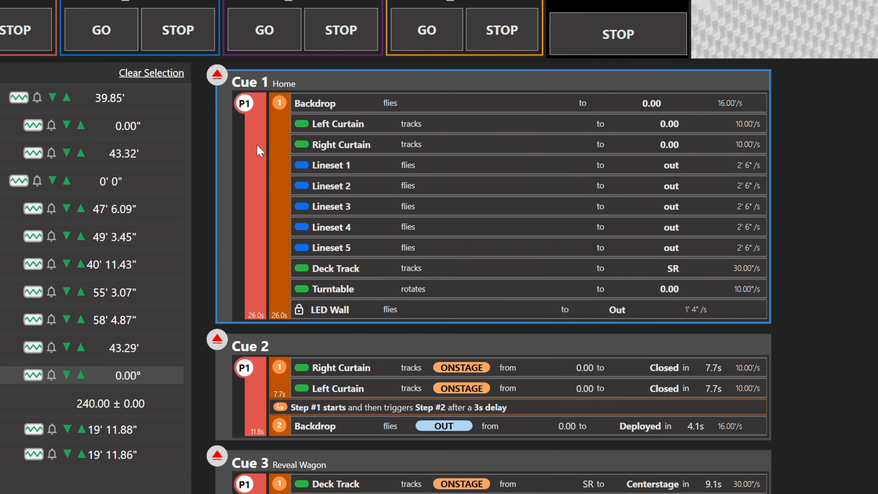
right_click(260, 151)
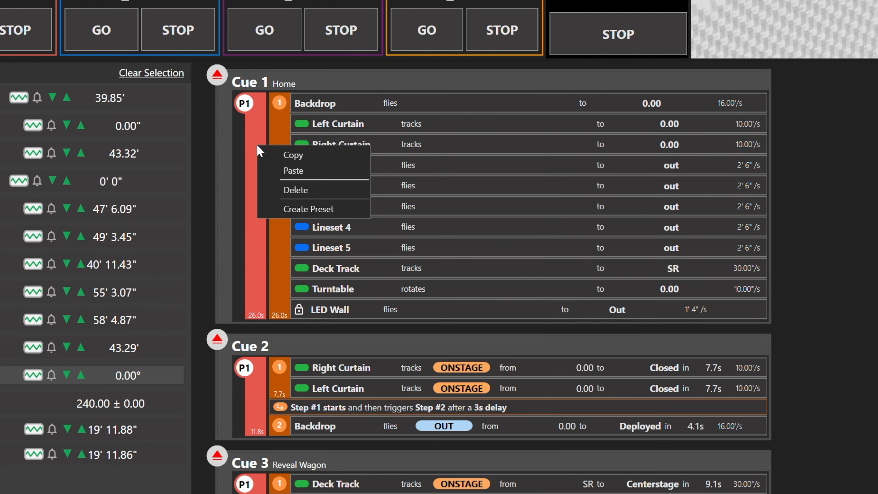
left_click(289, 159)
scroll(346, 169, "down", 10)
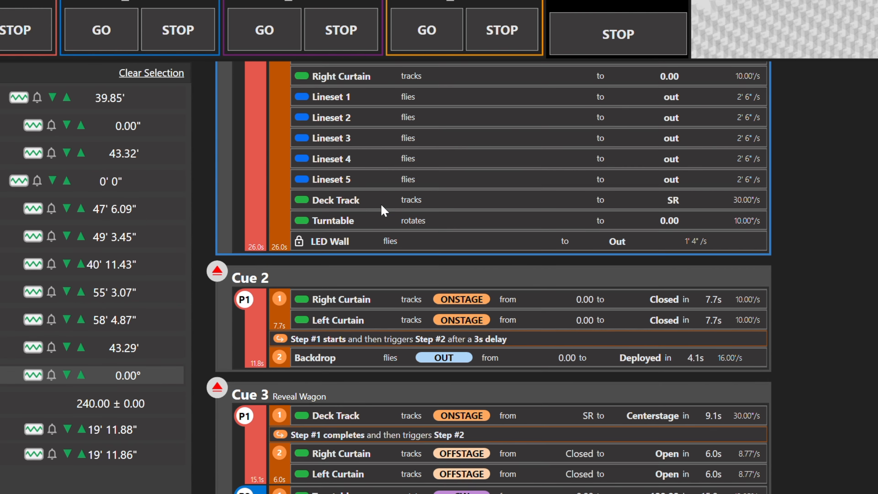
scroll(393, 321, "up", 1)
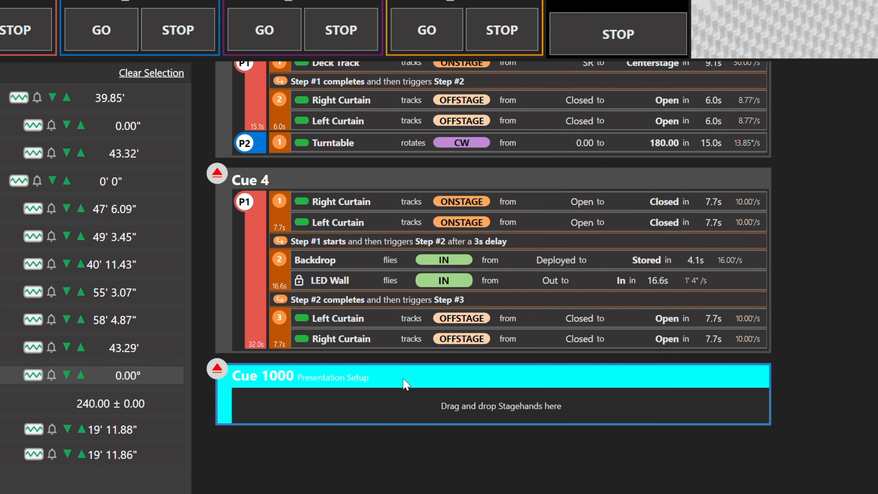
right_click(405, 378)
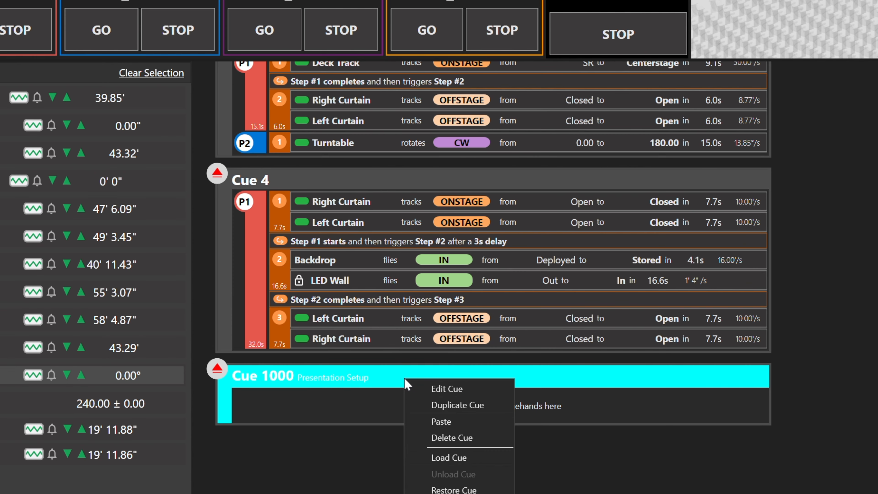
left_click(462, 428)
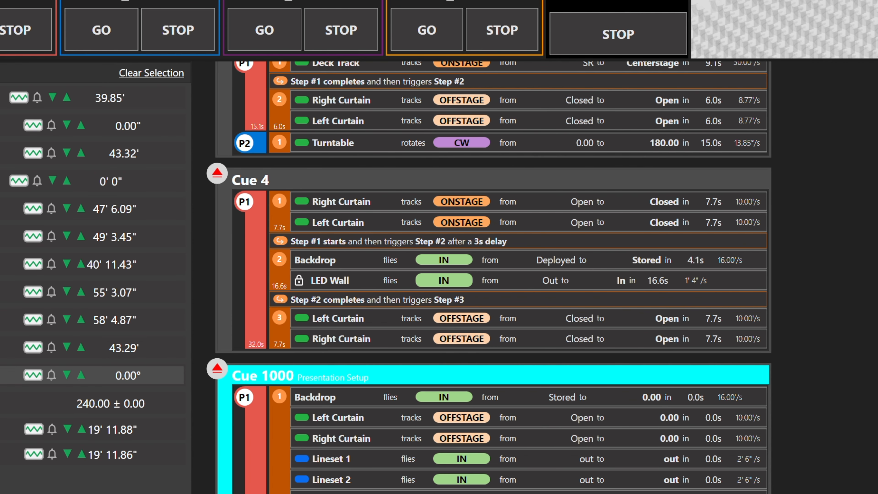
Delete the LED Wall, Left Curtain and Right Curtain movements from Cue 1000.
scroll(876, 425, "down", 5)
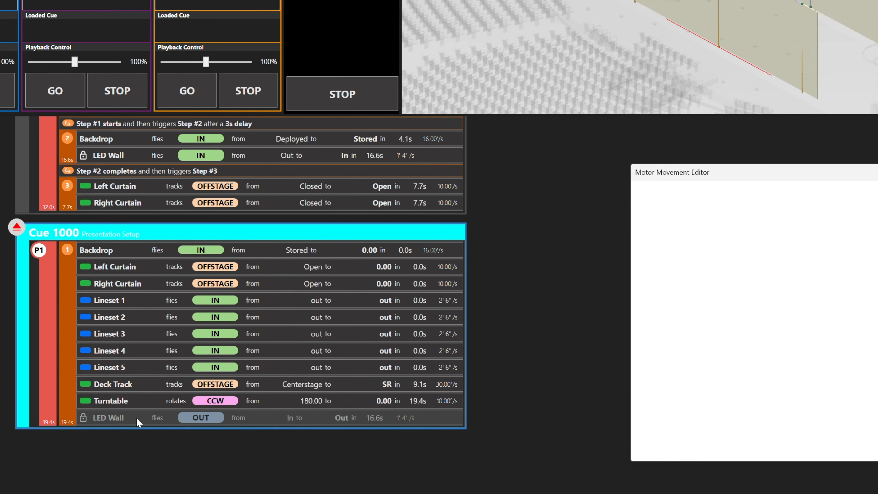
left_click(139, 419)
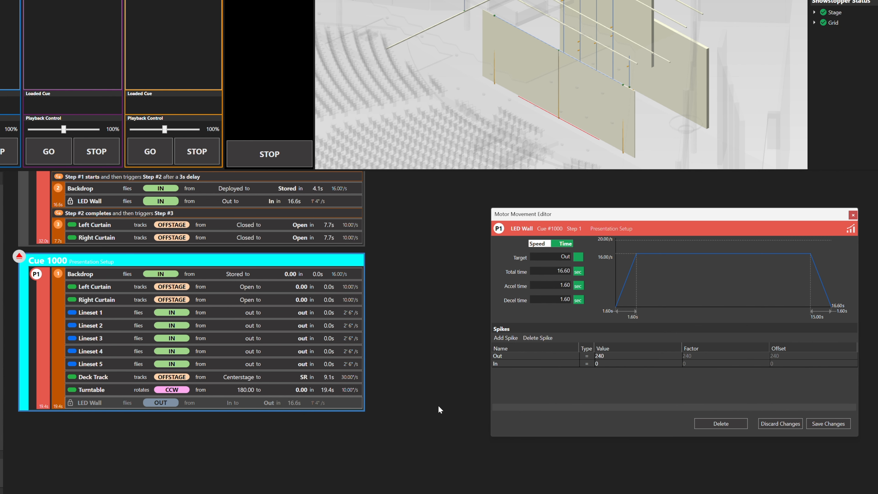
left_click(719, 423)
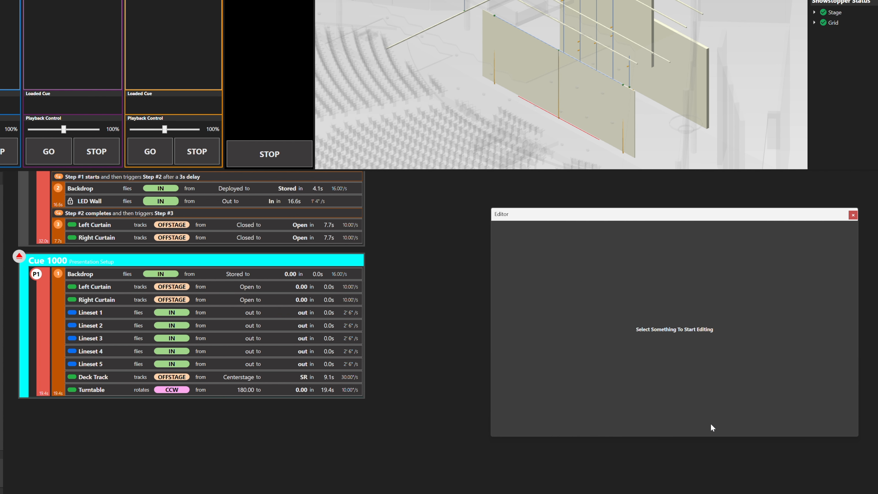
left_click(104, 286)
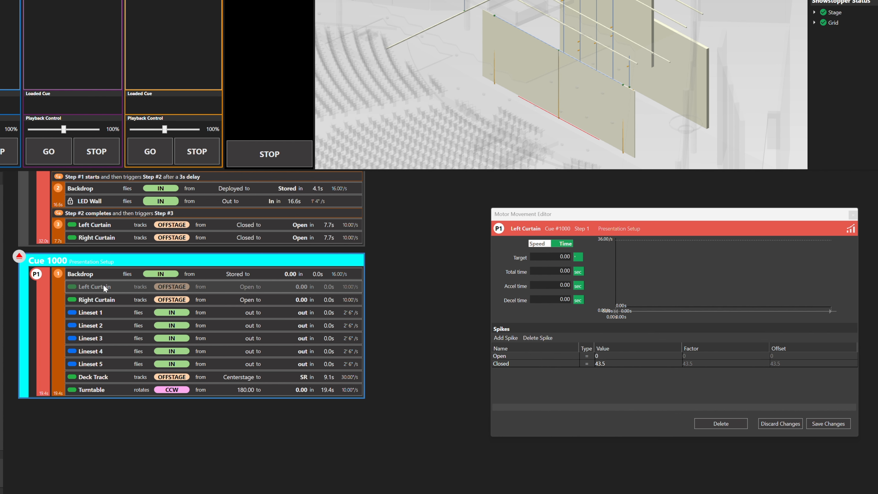
left_click(721, 423)
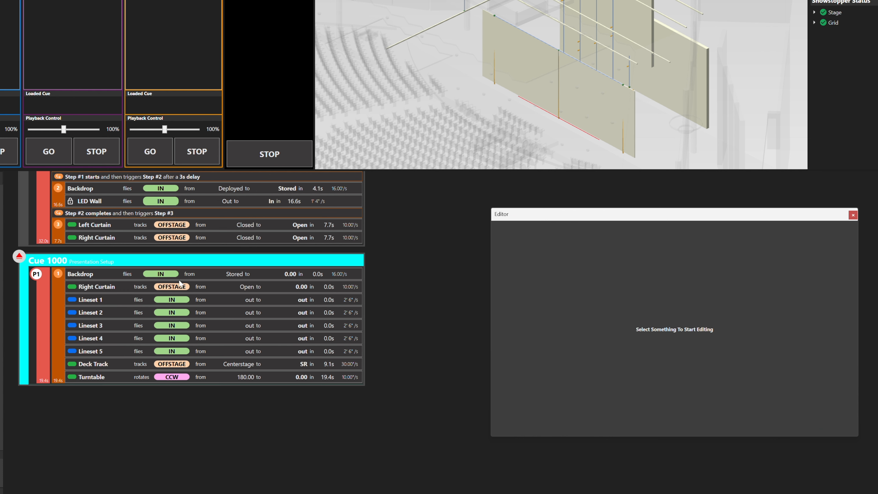
left_click(115, 285)
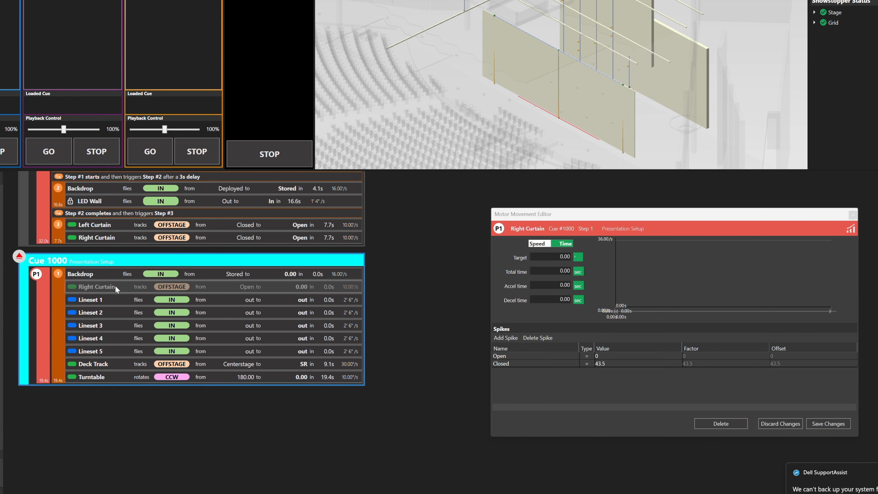
left_click_drag(115, 286, 377, 264)
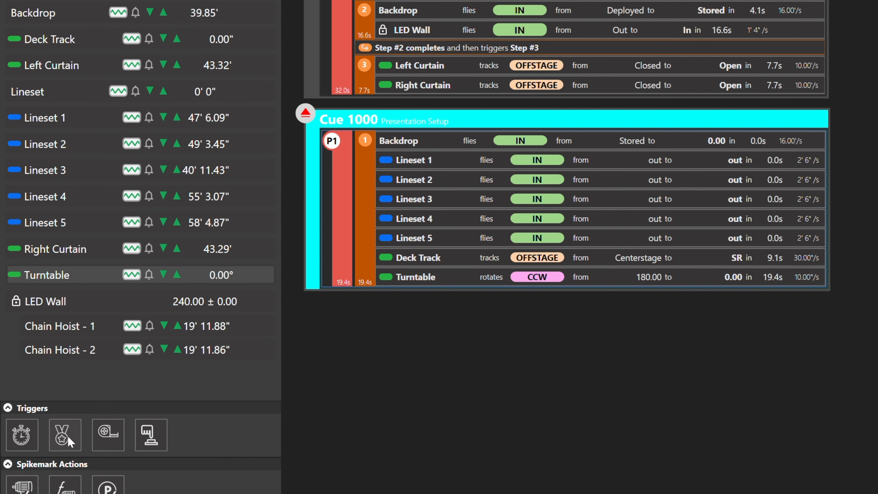
Add a completion trigger after Step 1 of Cue 1000, followed by a delay trigger set to 2 seconds, and save.
left_click_drag(360, 318, 429, 280)
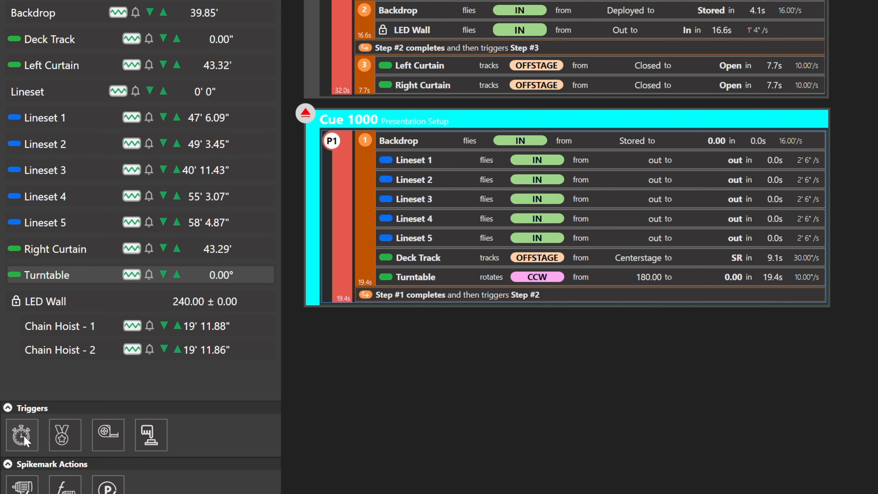
left_click_drag(23, 434, 472, 298)
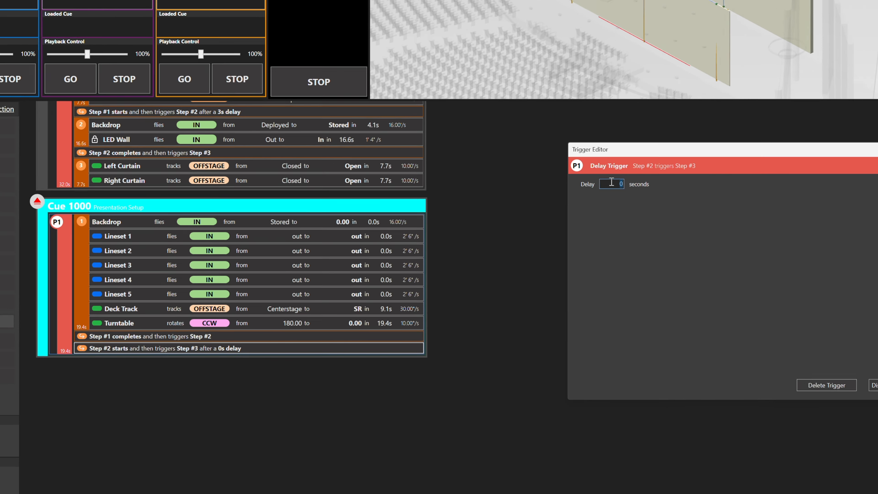
type("2")
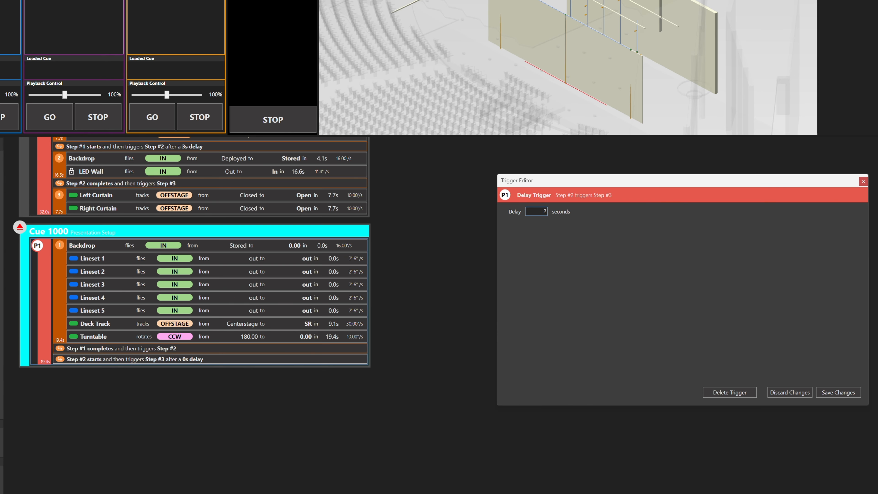
left_click(828, 394)
Add the LED Wall after the delay trigger in Cue 1000, target its In spike, and save the movement.
left_click_drag(86, 360, 87, 360)
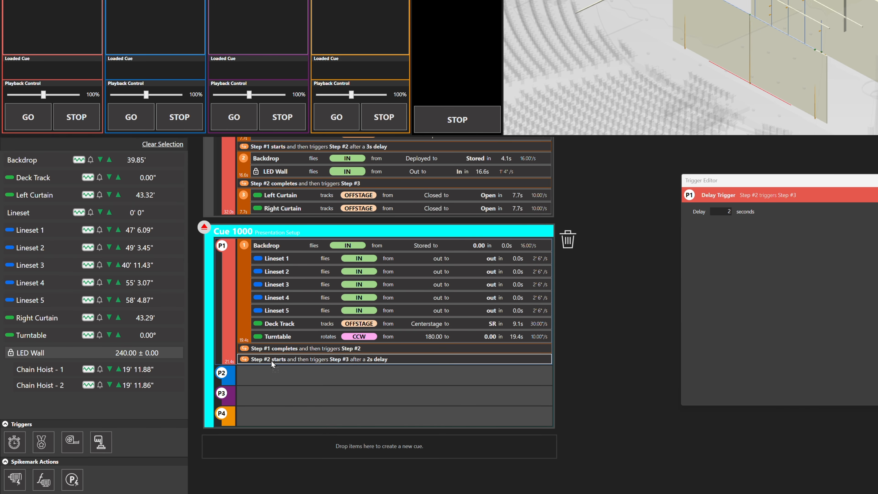
left_click_drag(271, 360, 272, 360)
left_click(294, 370)
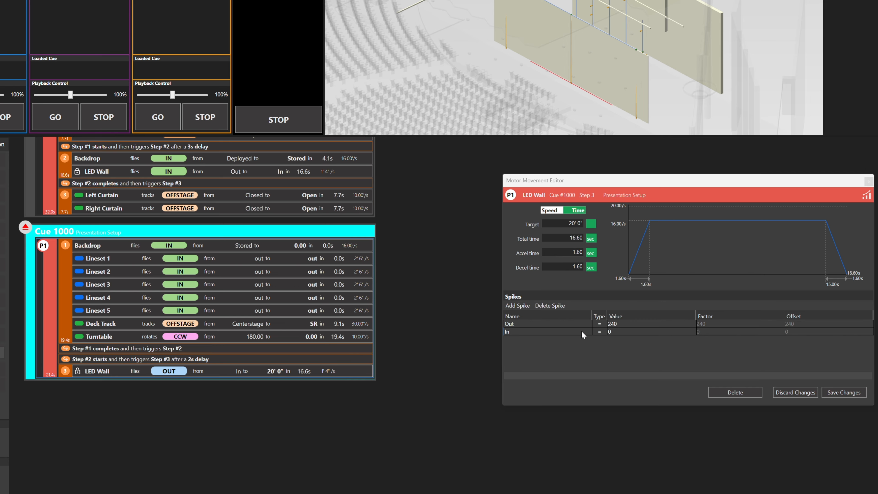
left_click(761, 332)
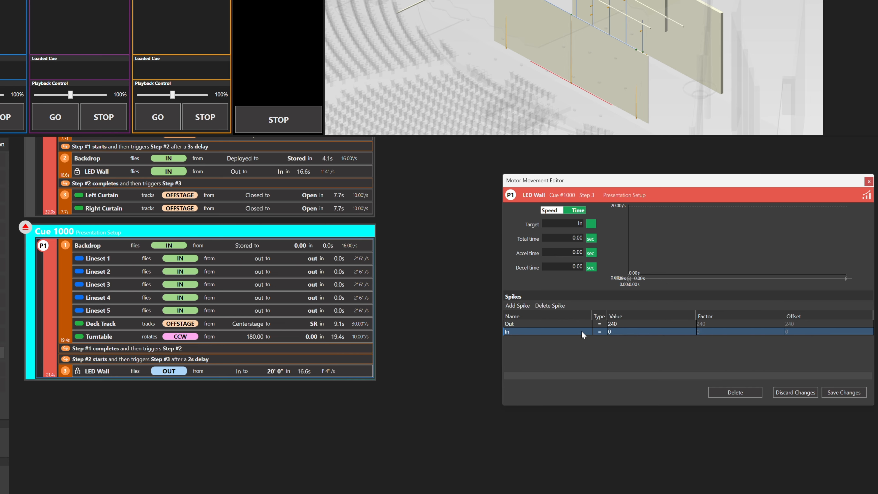
left_click(834, 394)
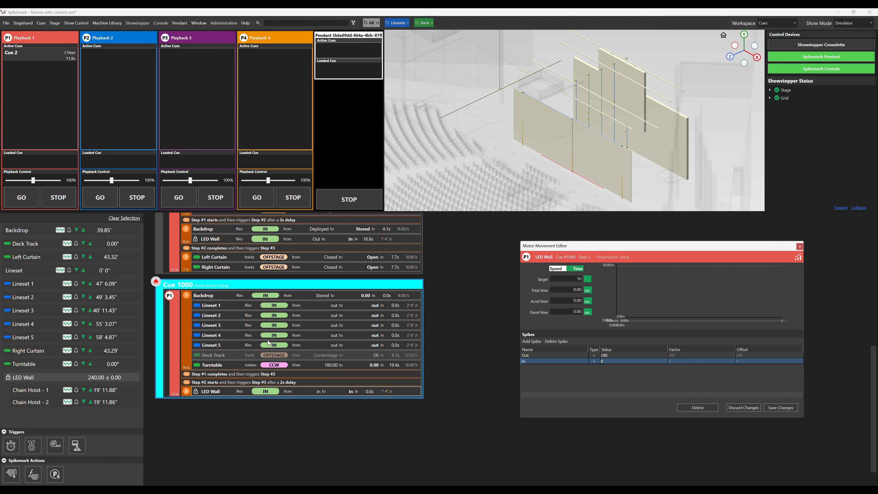
Load Cue 1000 and run it on Playback 1, watching the stage in the front view.
left_click(156, 280)
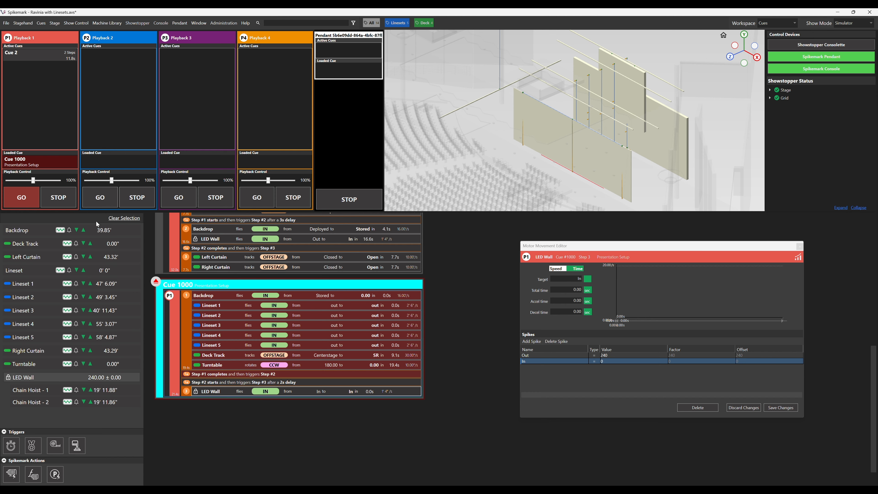
left_click(17, 199)
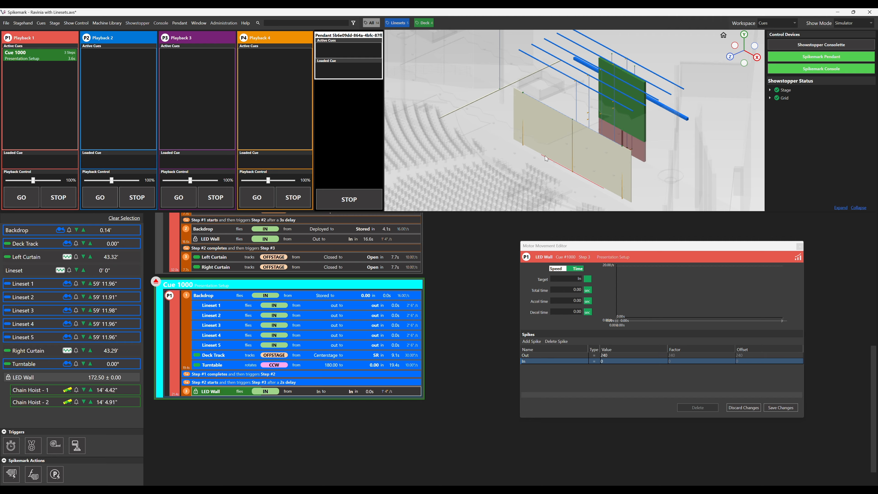
left_click(729, 57)
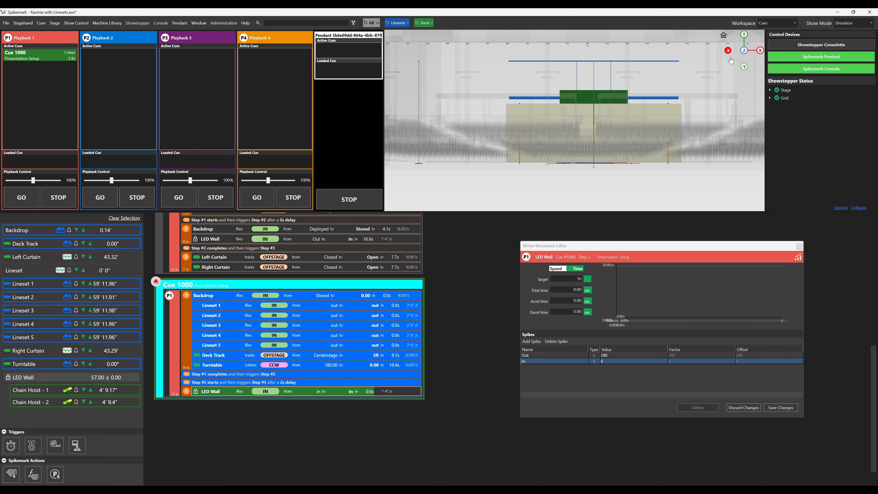
In the Jog workspace, select Left Curtain and Right Curtain together and jog them in reverse to open them in front of the LED Wall.
left_click(782, 24)
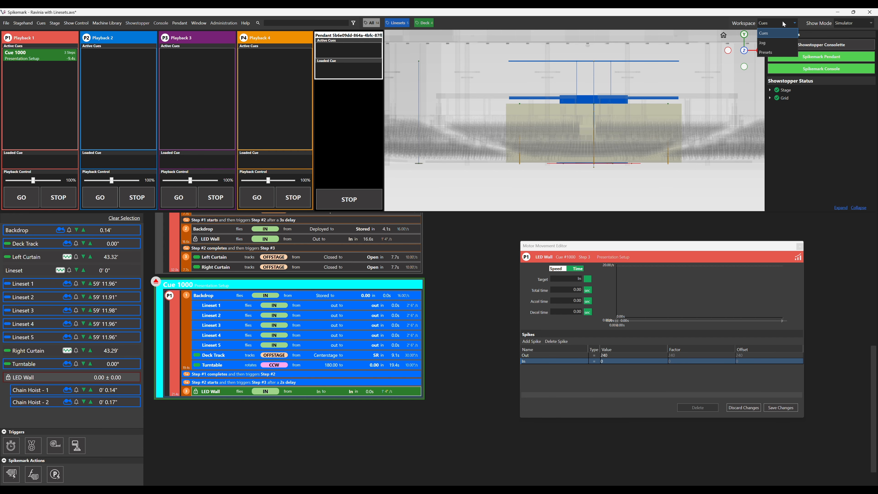
left_click(771, 43)
scroll(576, 107, "up", 3)
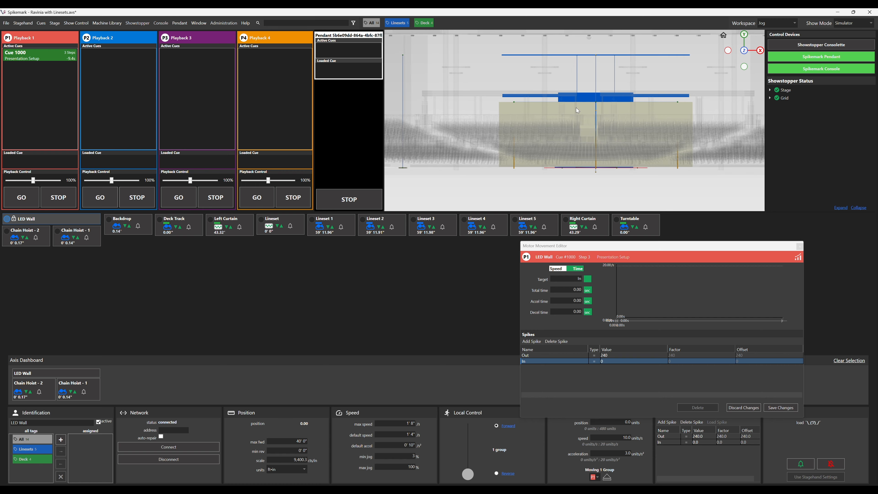
left_click(603, 95)
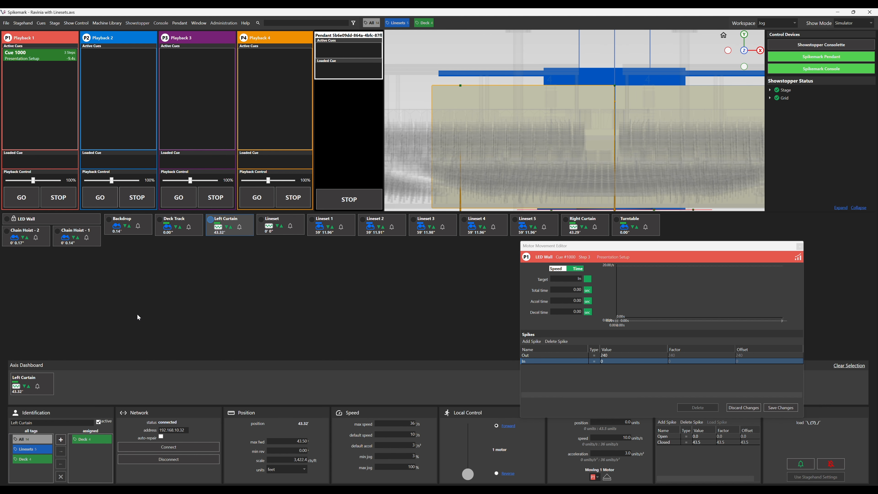
left_click(566, 222)
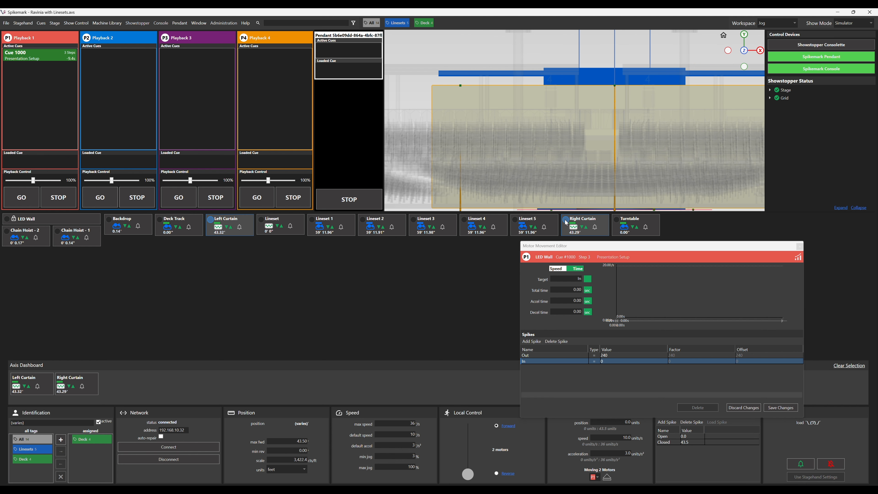
left_click(496, 474)
mouse_move(463, 475)
left_mouse_down()
mouse_move(463, 465)
mouse_move(469, 469)
left_mouse_up()
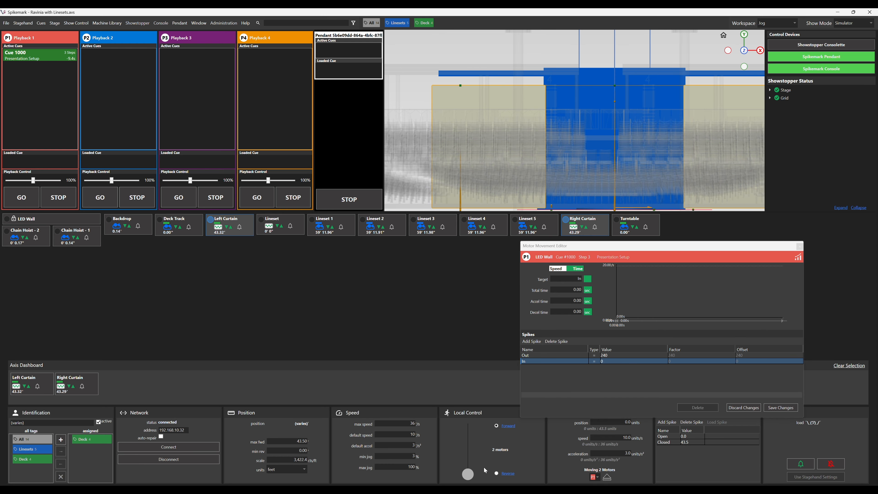
In the Cues workspace, add a completion trigger after Cue 1000's LED Wall step, followed by Left Curtain to 23.80 and Right Curtain to 23.72.
left_click(782, 24)
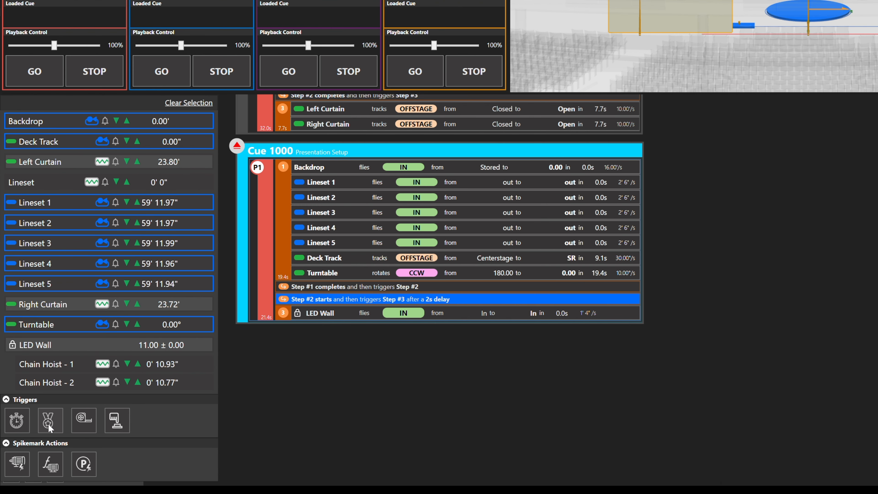
left_click_drag(48, 424, 72, 416)
left_click_drag(324, 321, 336, 315)
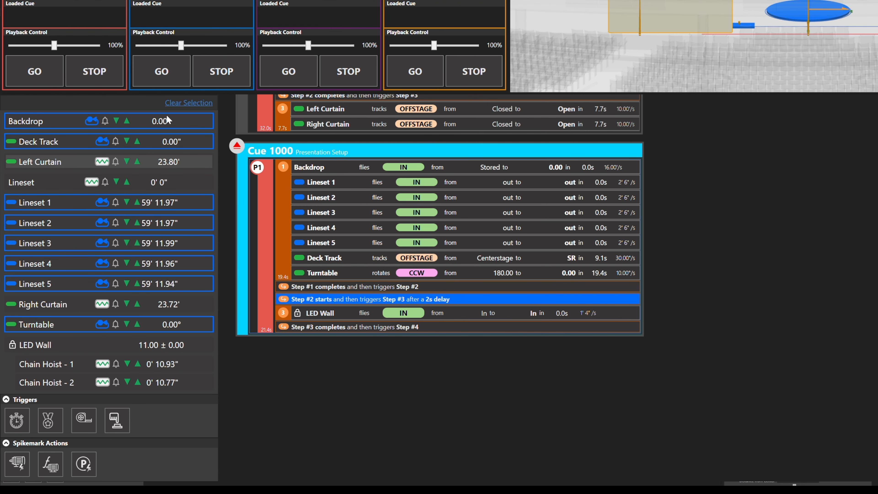
left_click_drag(63, 163, 356, 326)
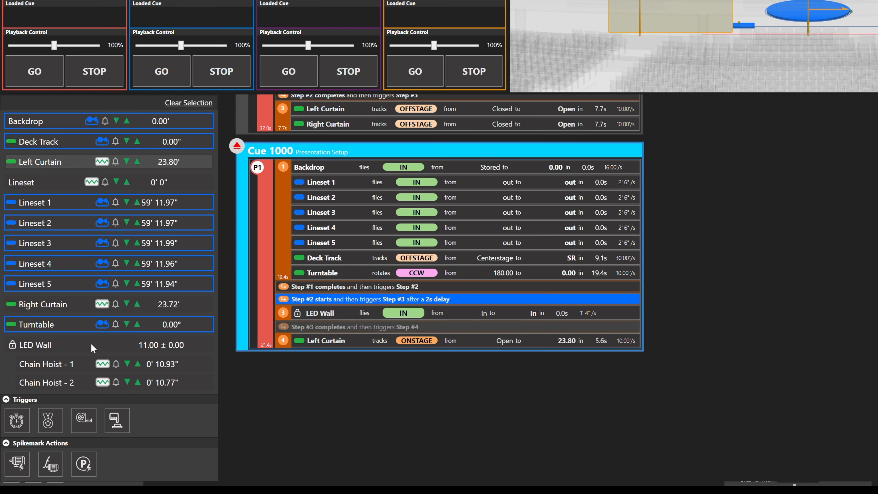
left_click_drag(61, 305, 326, 346)
Create a preset from Cue 1000 and name it Presentation Preset.
right_click(264, 229)
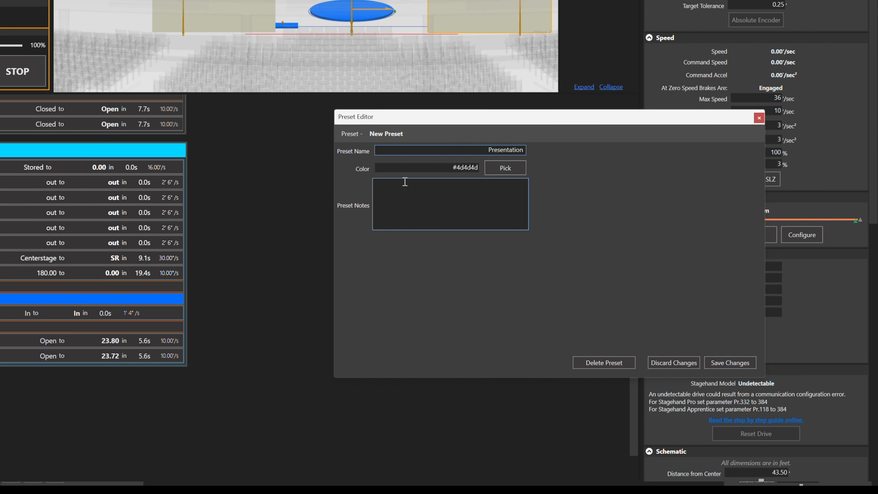
type("set")
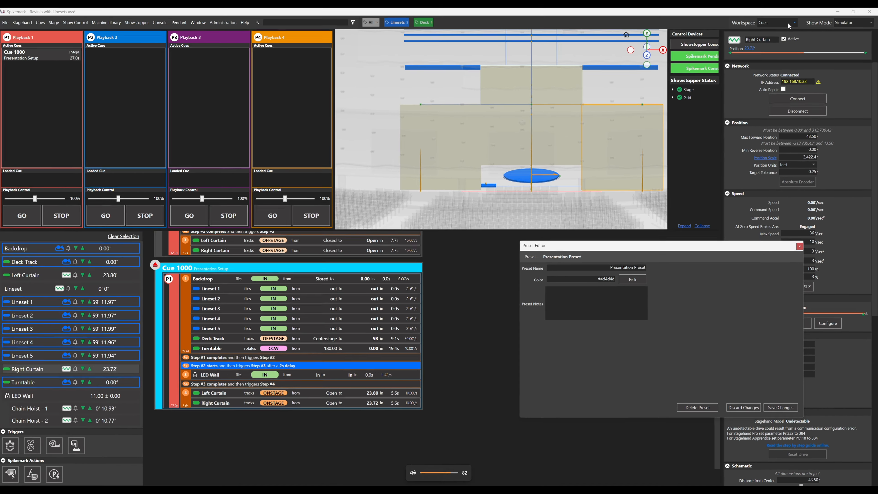
Switch to the Presets workspace and review the steps listed for the Presentation Preset.
left_click(788, 23)
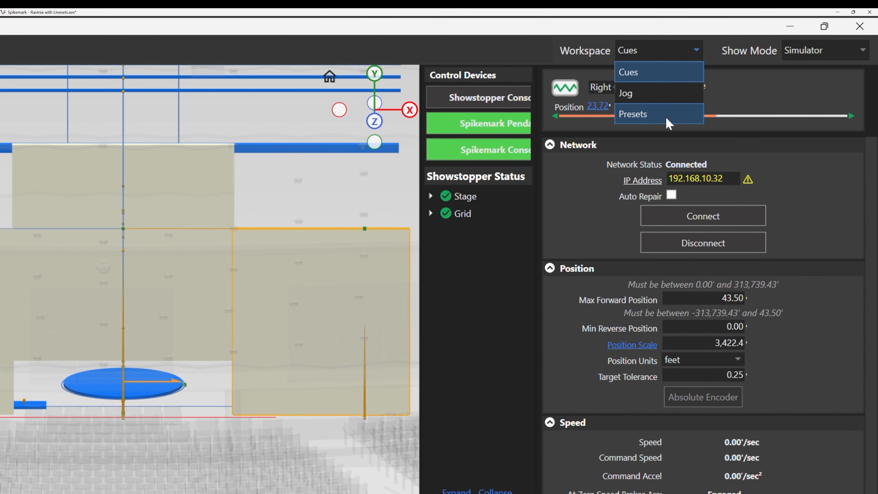
left_click(756, 67)
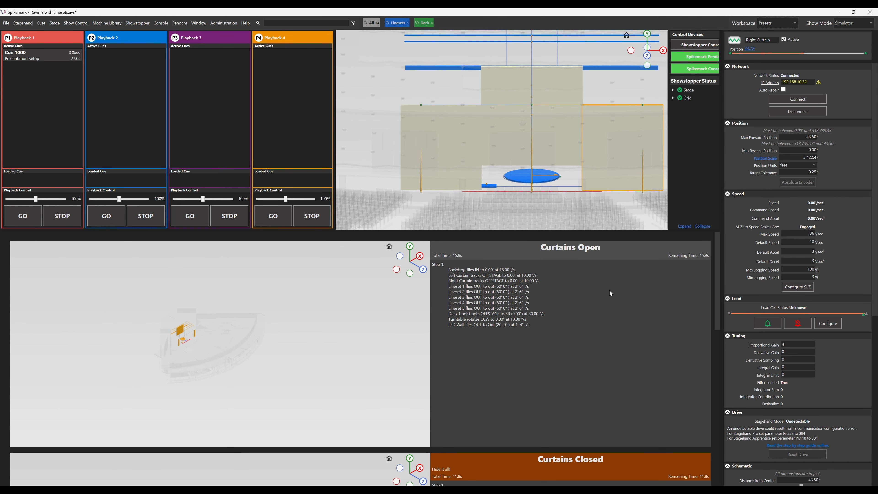
scroll(610, 293, "down", 8)
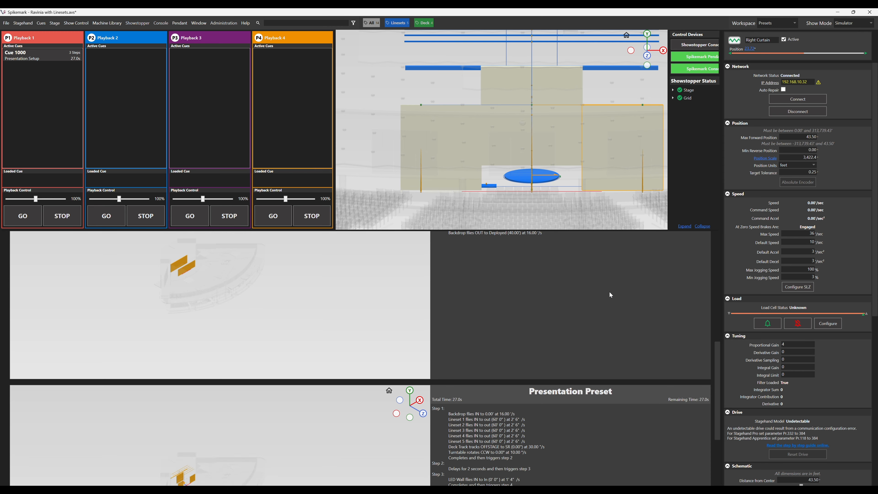
scroll(609, 292, "down", 3)
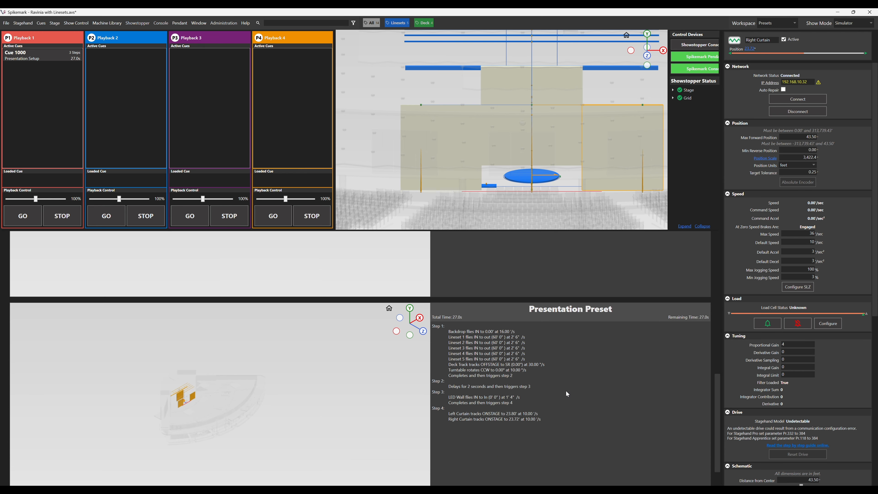
scroll(566, 392, "down", 1)
Examine the stage layout in the Presentation Preset's 3D preview up close and from a more frontal angle.
scroll(182, 371, "up", 5)
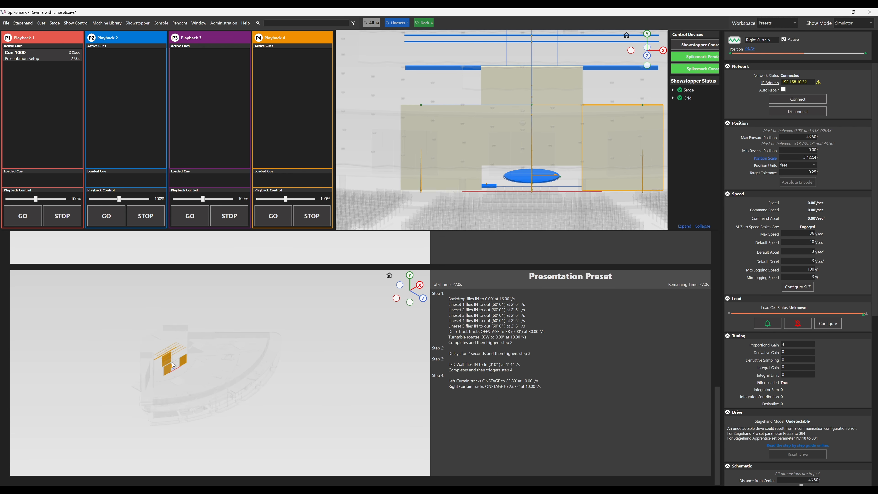
left_click_drag(232, 352, 264, 343)
scroll(224, 345, "up", 2)
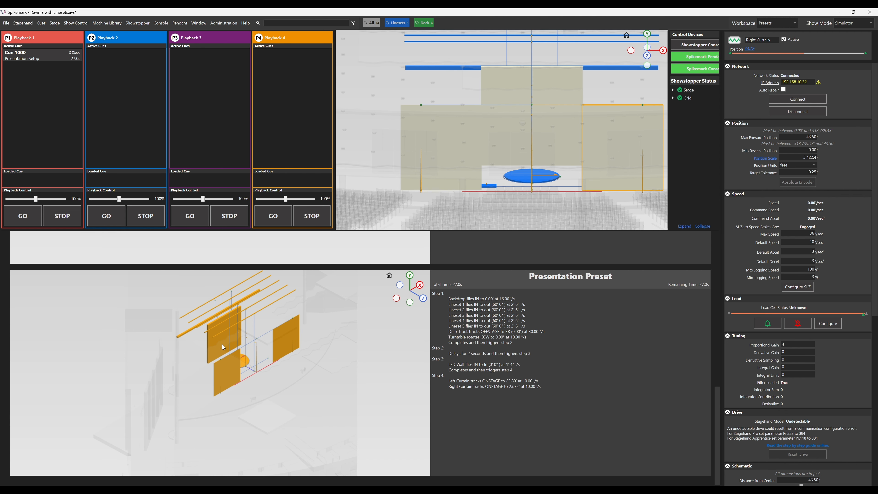
scroll(222, 345, "up", 1)
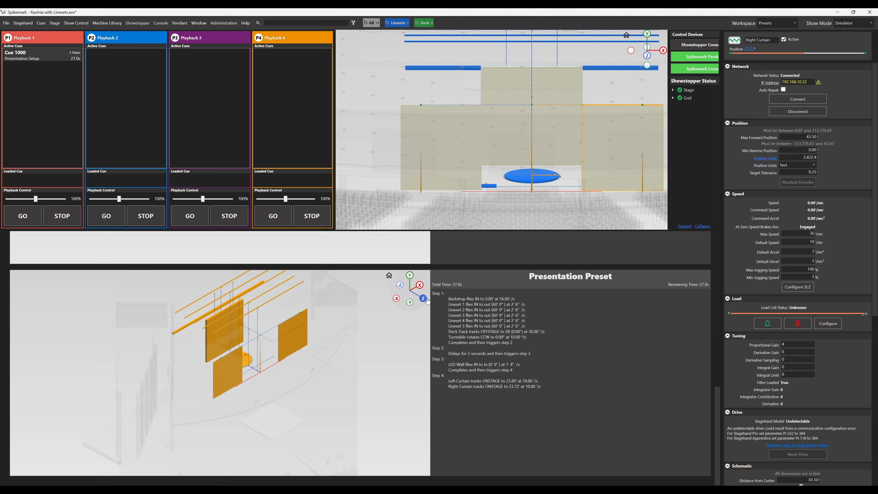
left_click_drag(425, 301, 418, 298)
left_click(269, 352)
left_click_drag(289, 351, 258, 348)
left_click(508, 327)
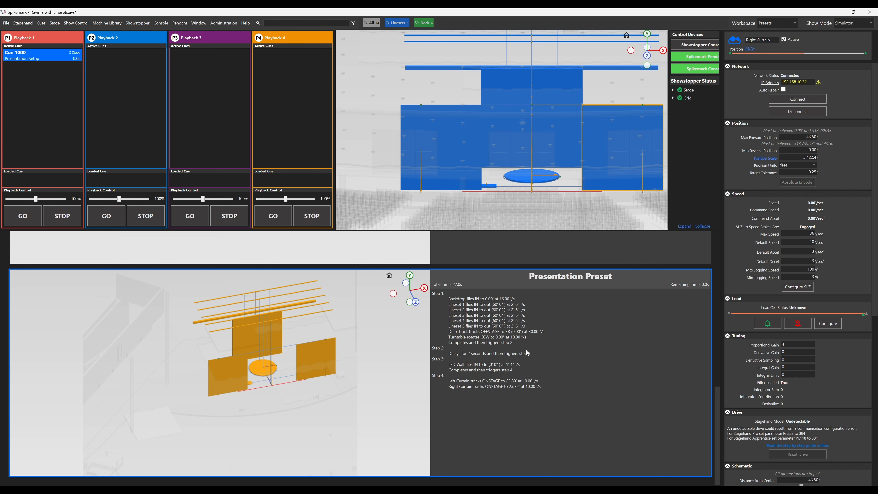
Load the Curtains Open preset and run it on Playback 1.
scroll(527, 352, "up", 5)
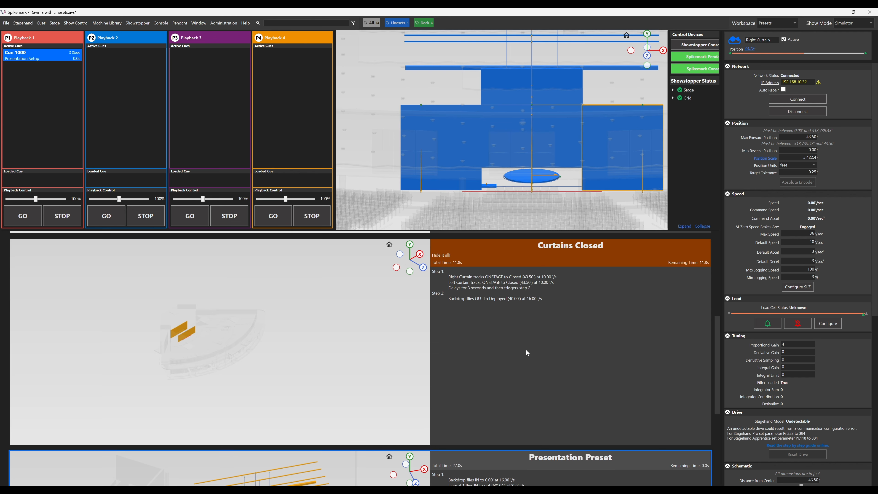
scroll(526, 350, "up", 3)
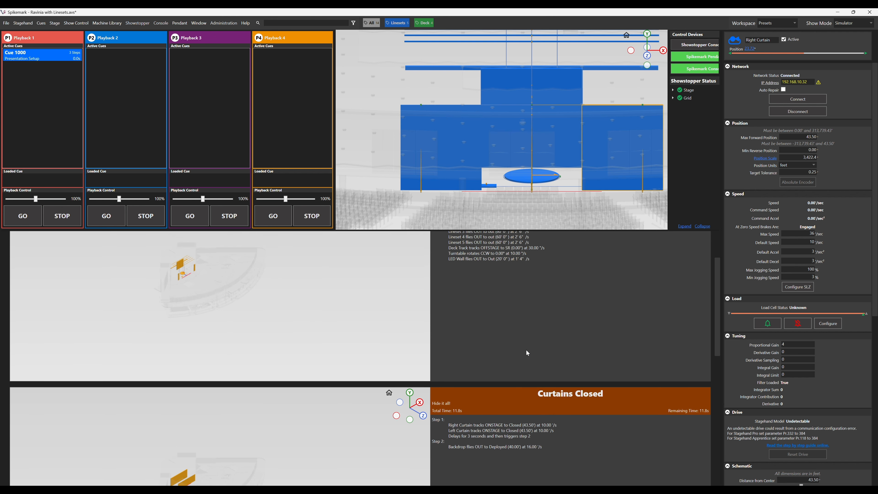
left_click(534, 350)
left_click(15, 217)
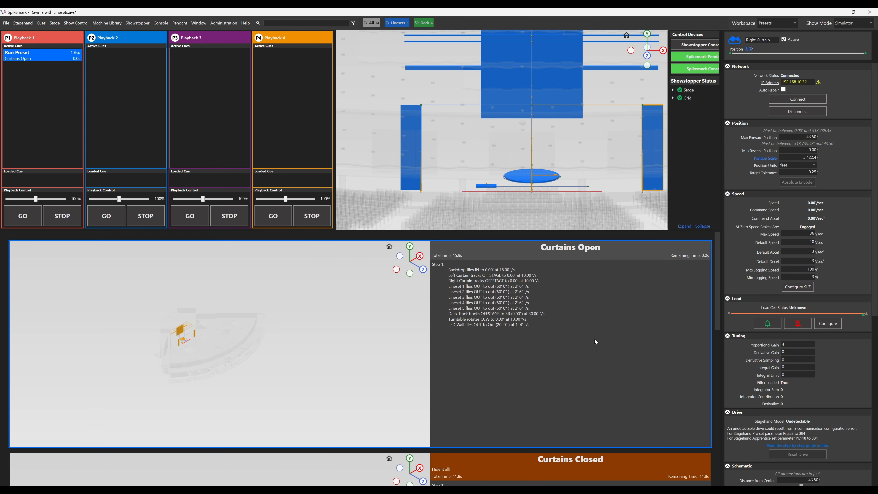
Load the Presentation Preset and run it on Playback 1.
scroll(594, 339, "down", 5)
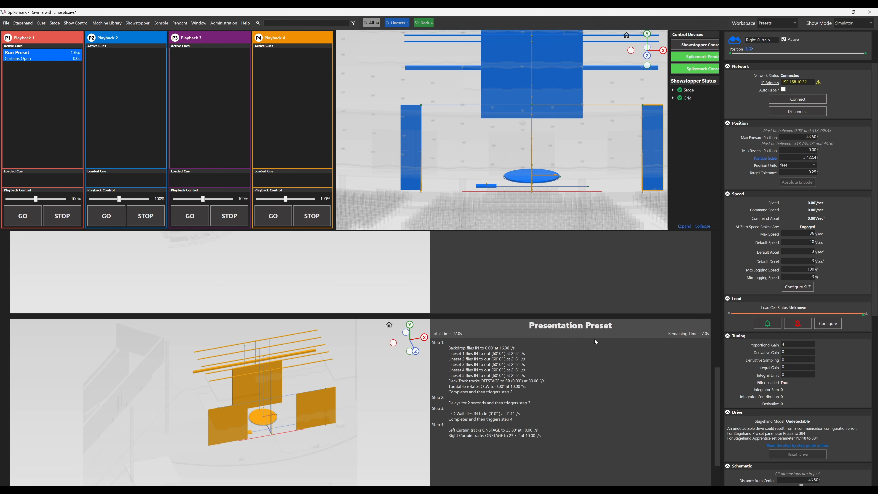
left_click(590, 310)
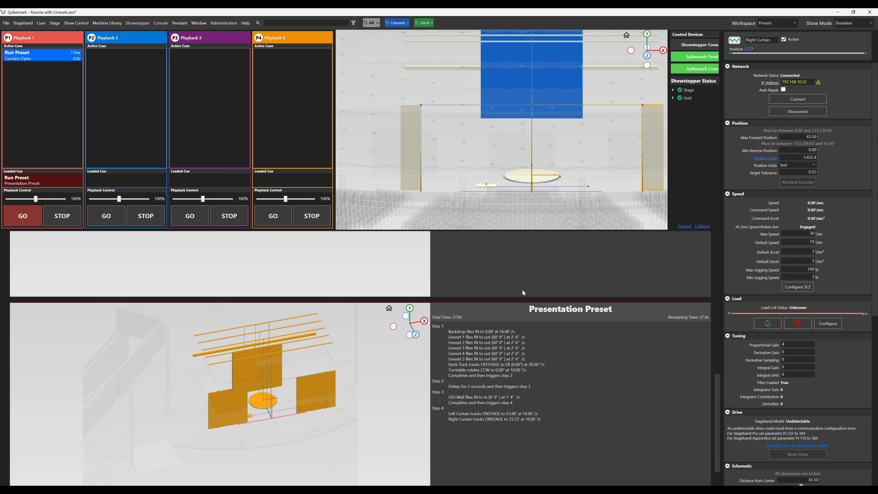
left_click(30, 218)
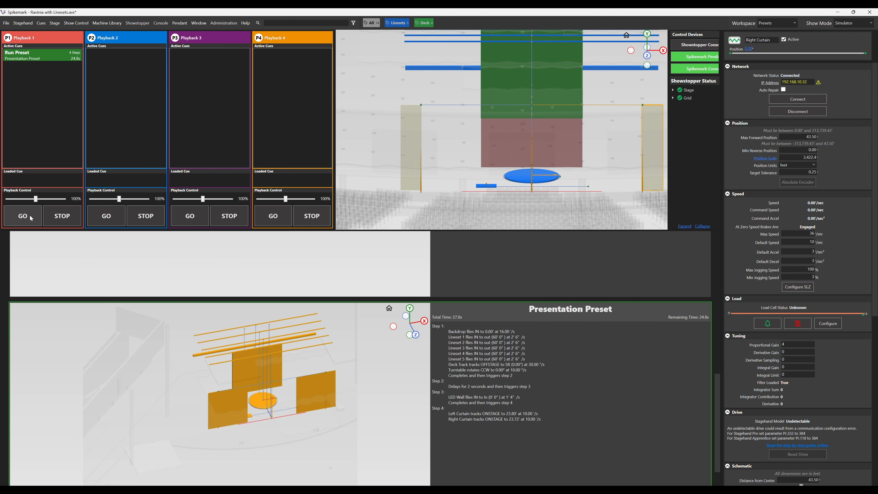